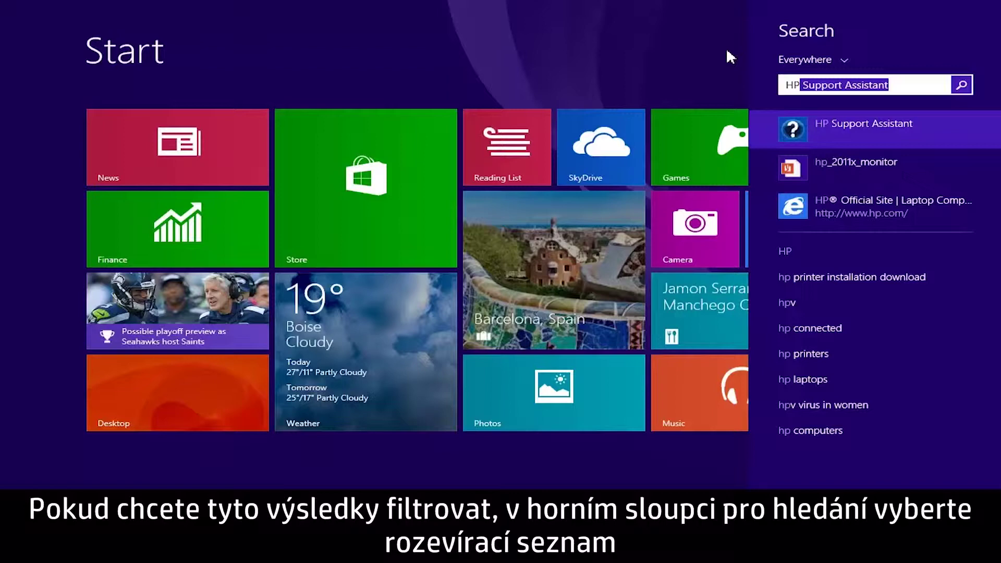
Step: Open the search scope list for the HP Support Assistant search
left_click(842, 63)
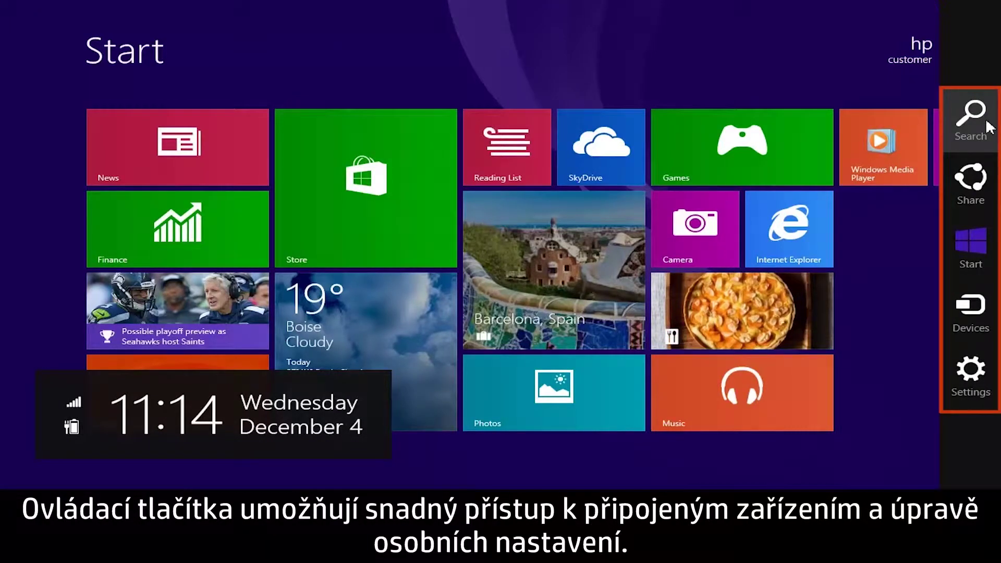
Step: Open the Search pane from the charms bar to scope the search to Files
left_click(988, 127)
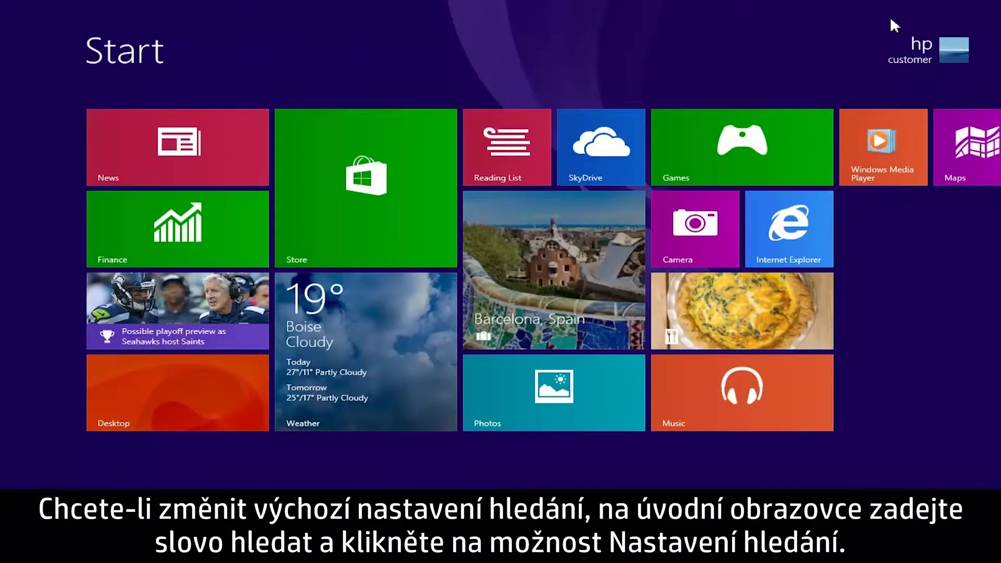
type("search")
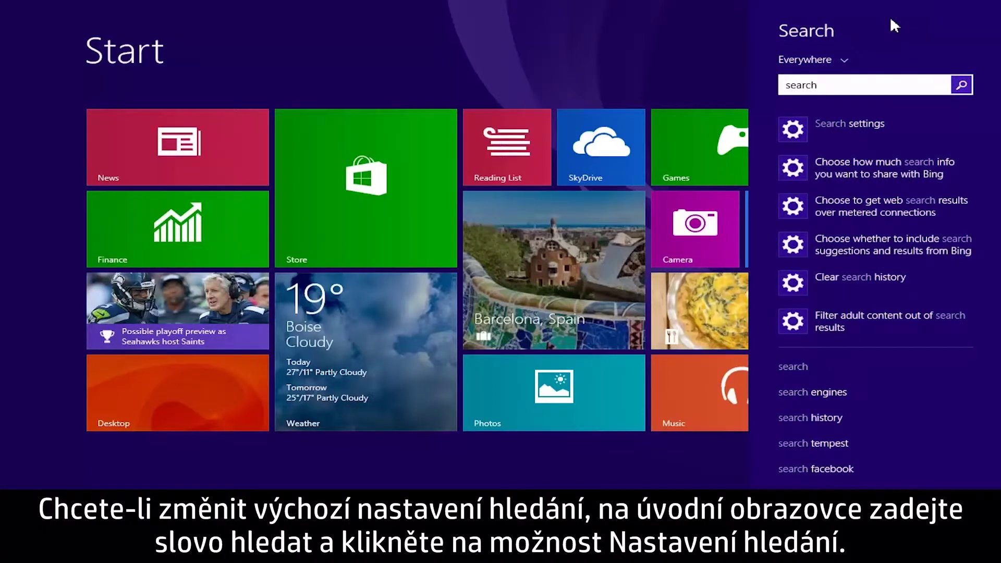
Step: Open Search settings to view the Bing and SafeSearch options
left_click(920, 123)
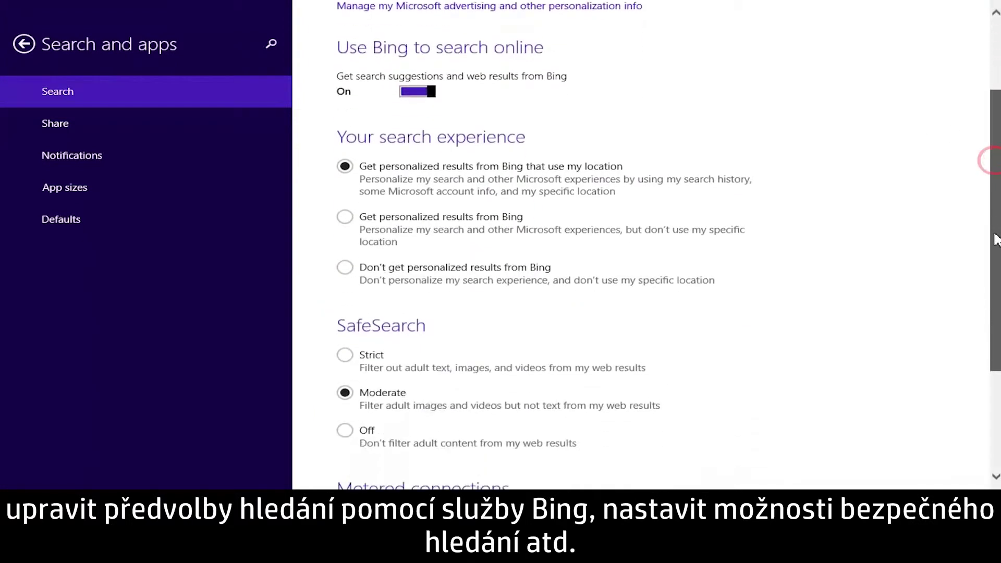
left_click_drag(994, 165, 995, 319)
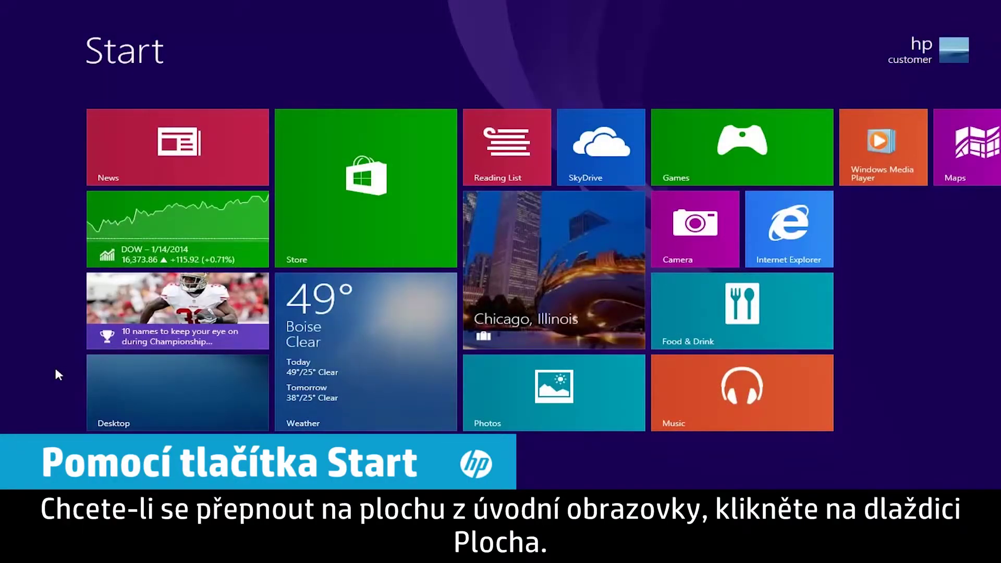
left_click(104, 381)
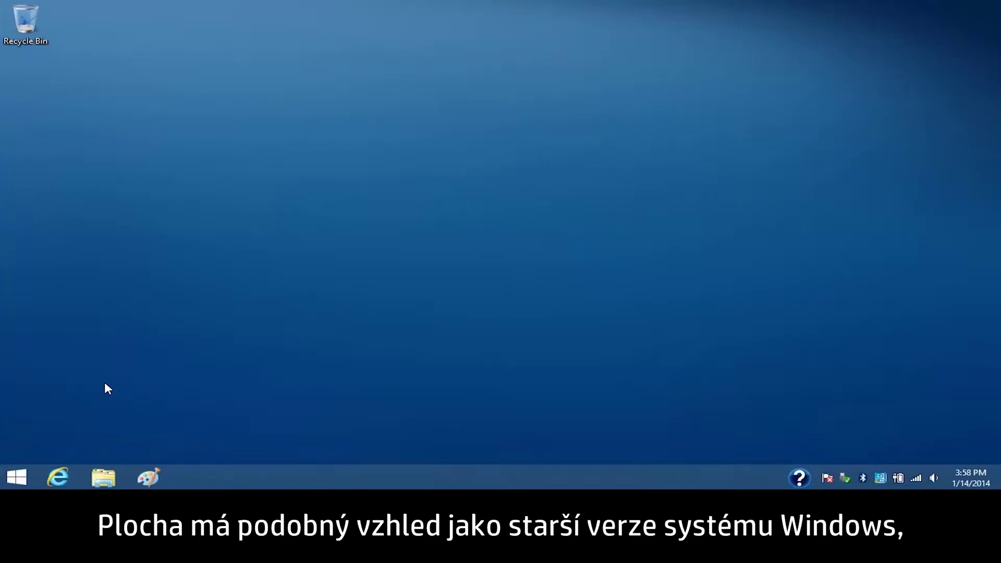
right_click(17, 476)
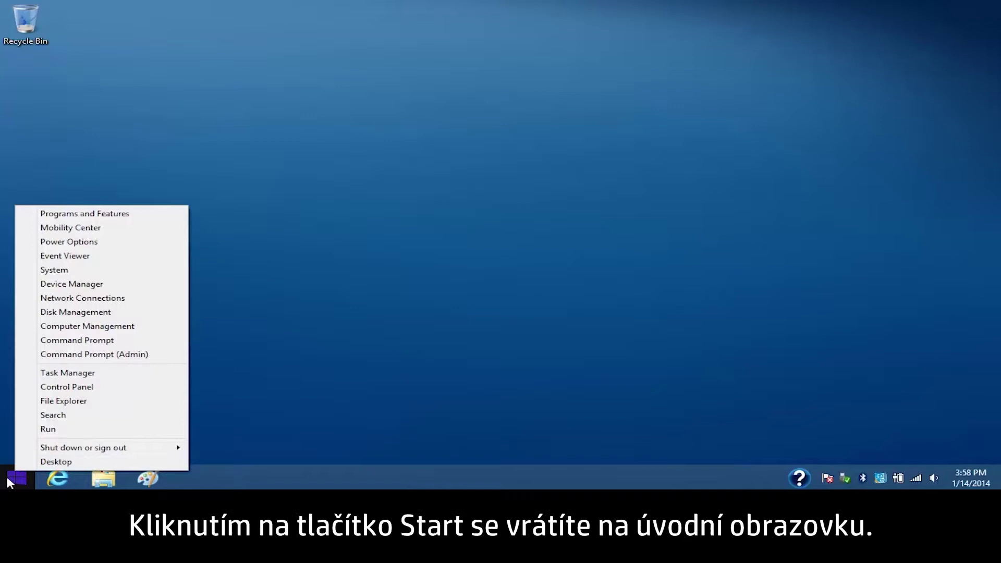
left_click(11, 477)
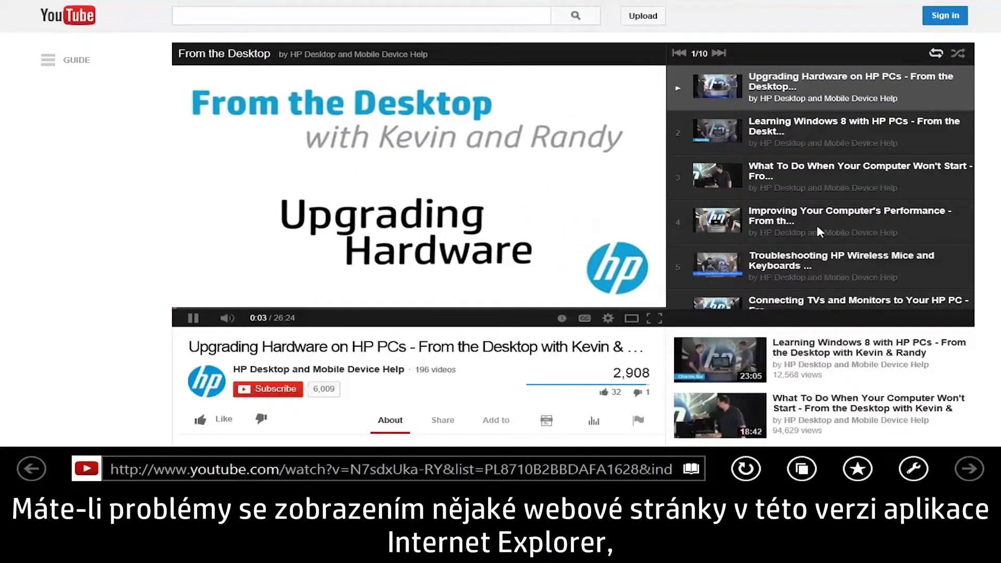
Step: Open the YouTube page in desktop Internet Explorer via View in the desktop
left_click(913, 469)
left_click(913, 400)
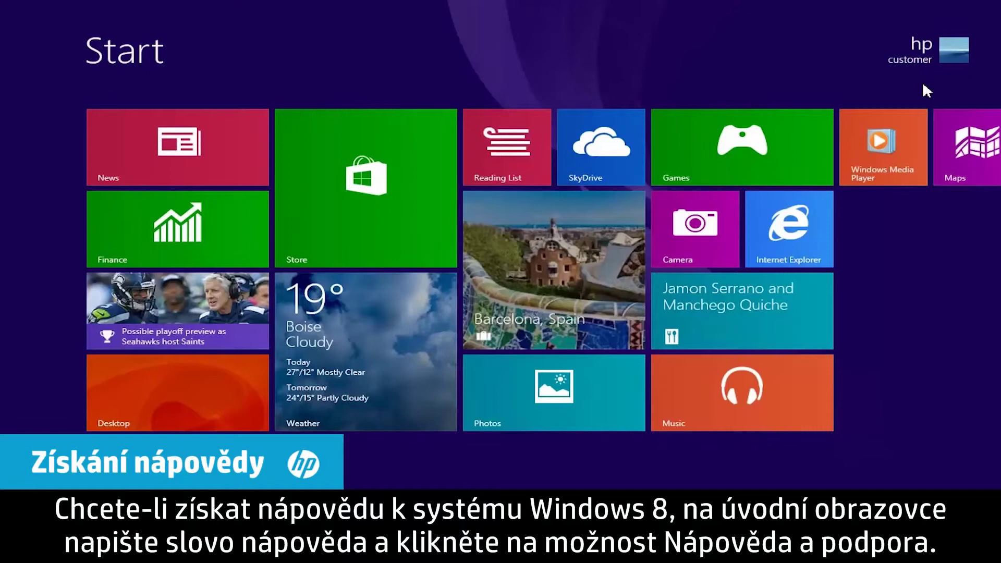
type("help and Support")
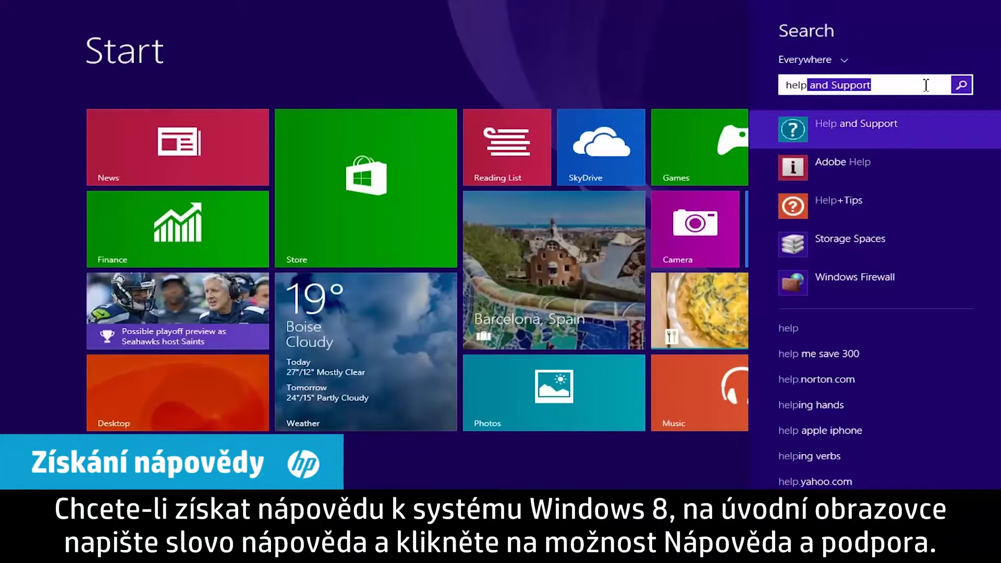
Step: Launch Help and Support maximized and show the Get started topic
left_click(936, 124)
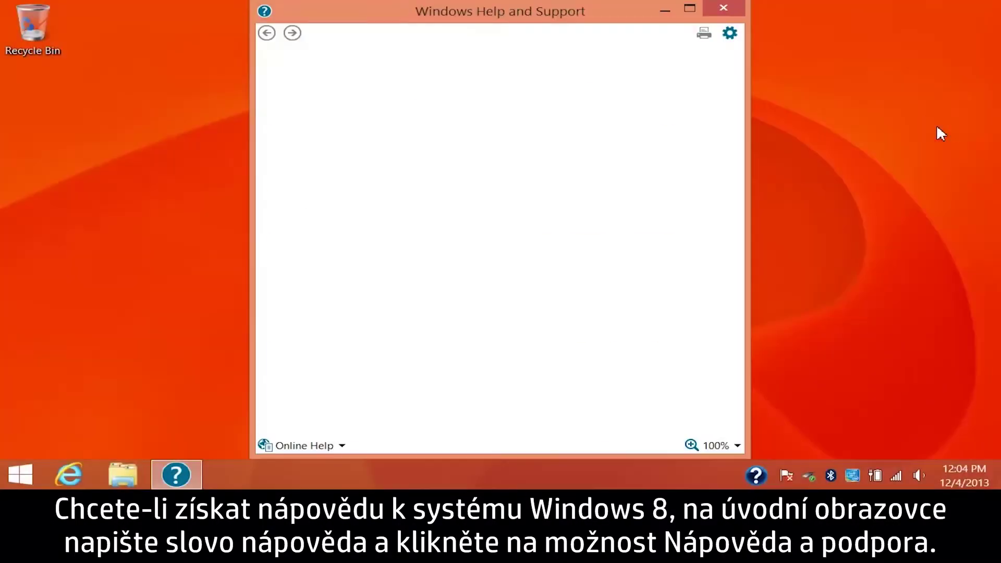
left_click(689, 8)
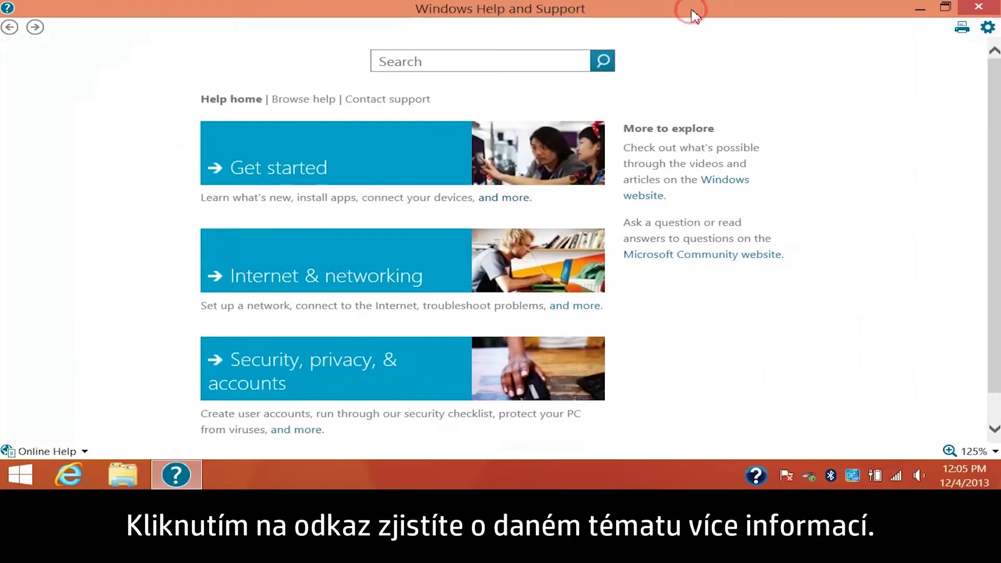
left_click(361, 147)
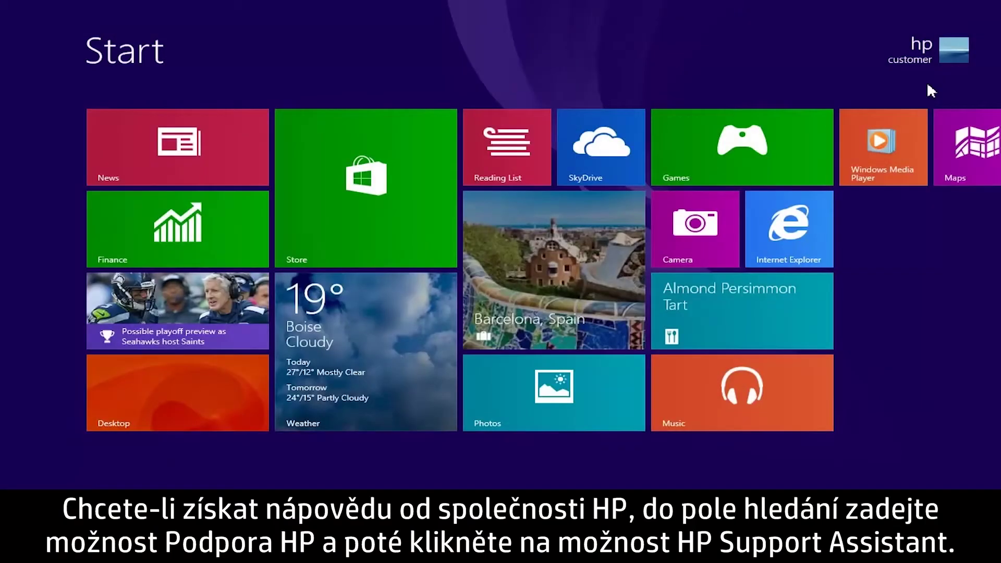
type("HP ")
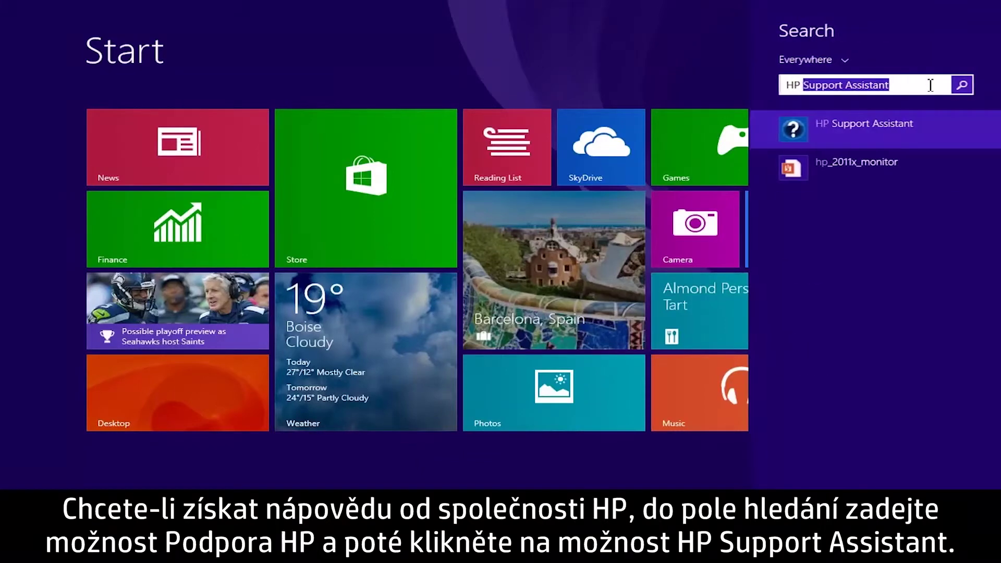
type("suppor")
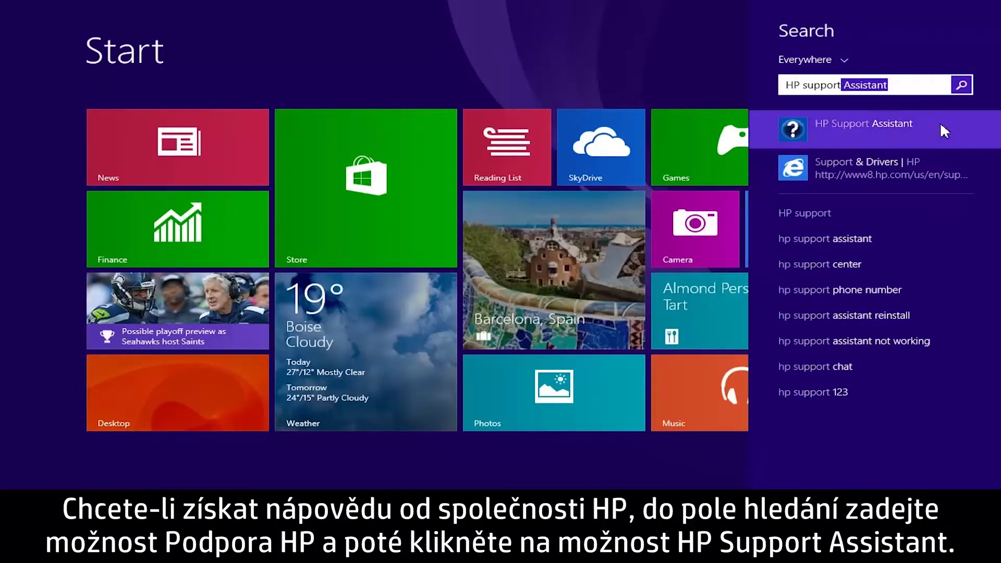
Step: Launch HP Support Assistant and continue past the welcome screen to Home
left_click(942, 126)
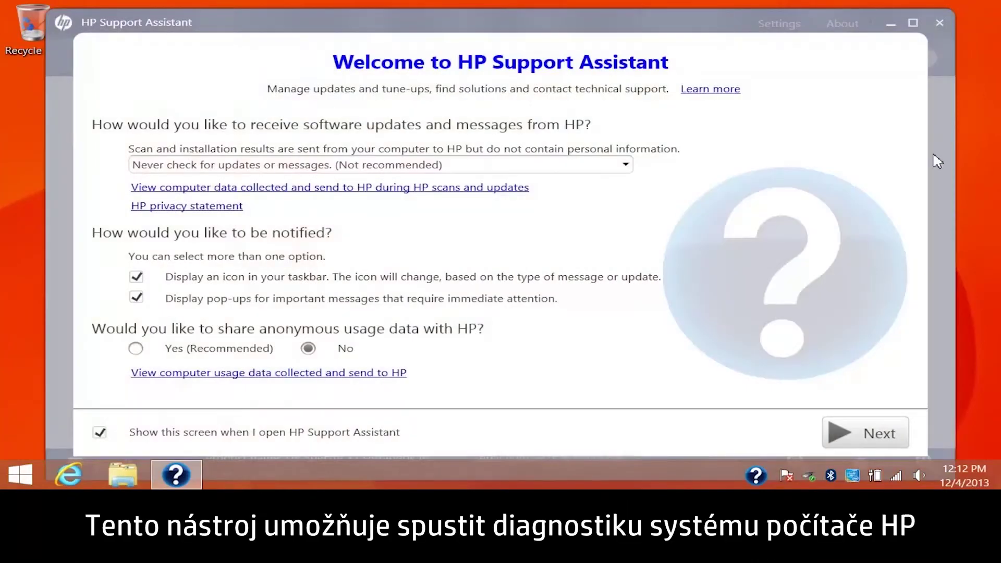
left_click(869, 439)
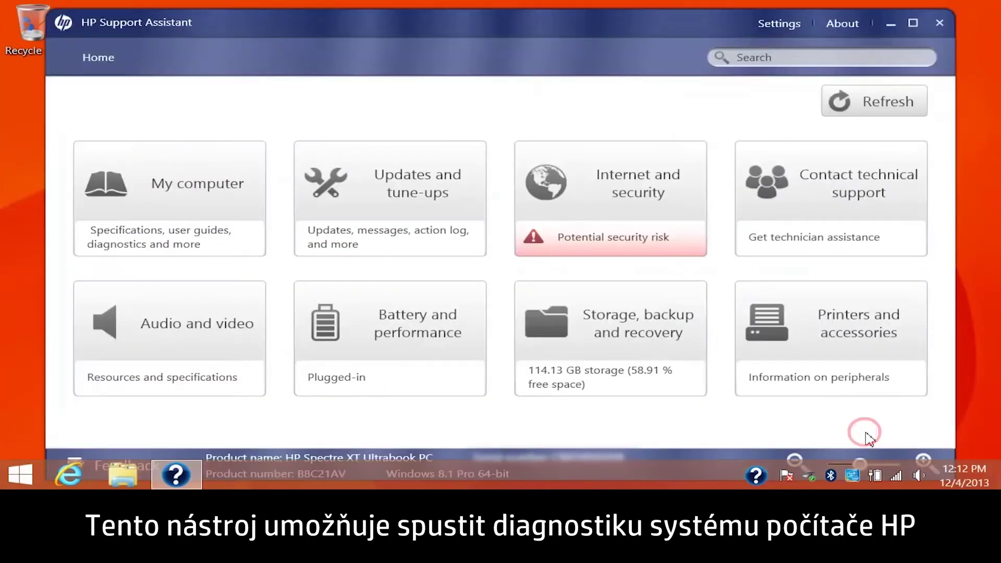